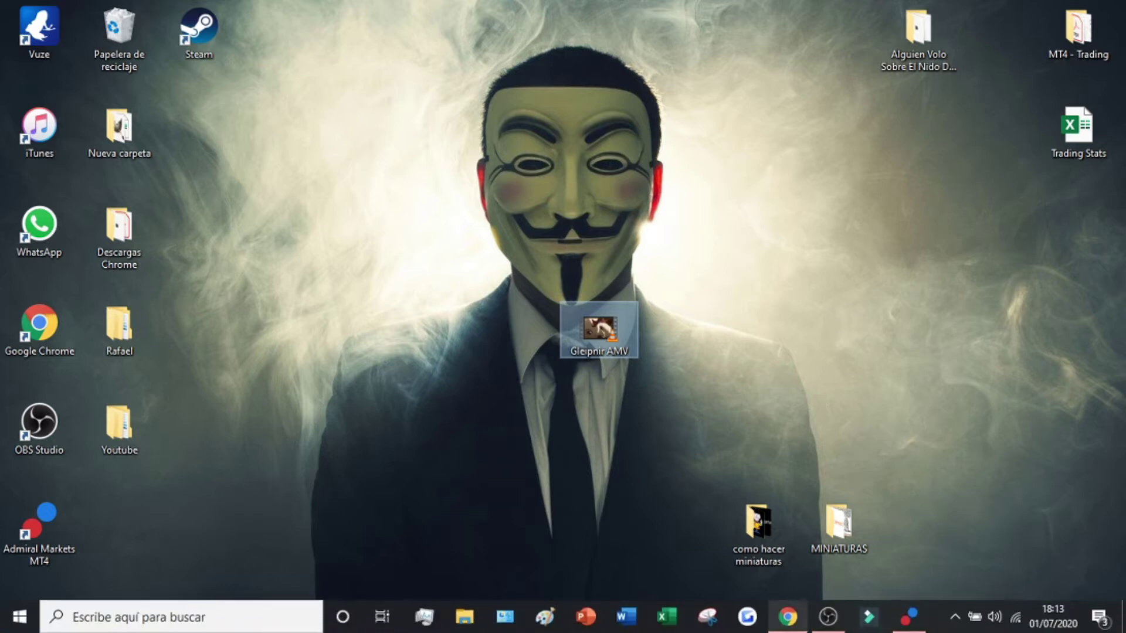
# - Open a maximized Google Chrome window and go to the YouTube home page
pyautogui.click(775, 265)
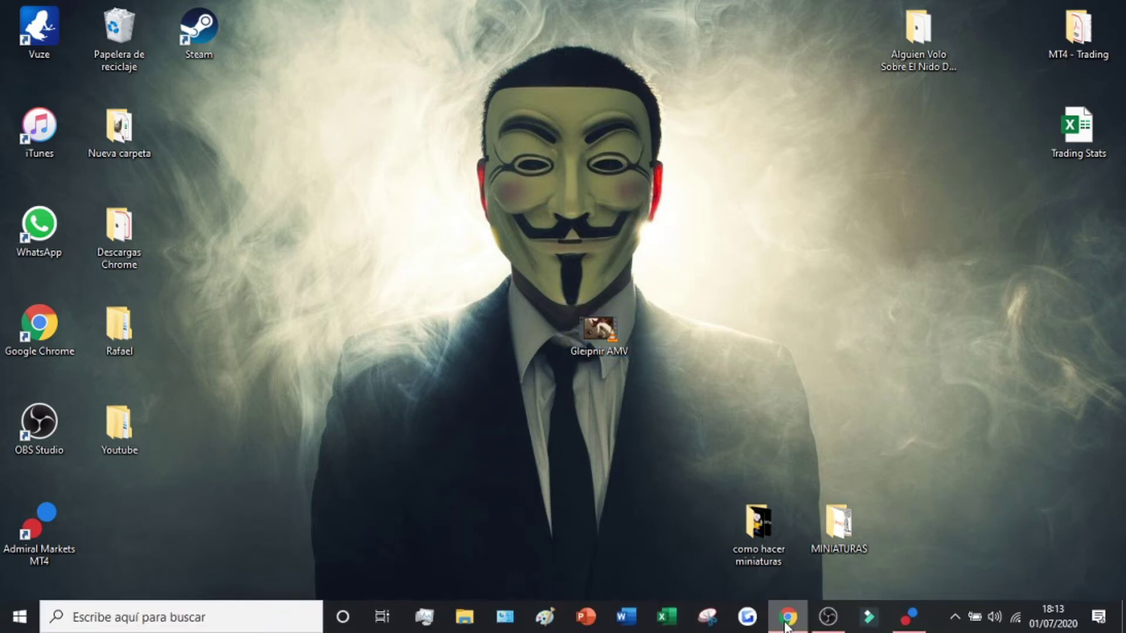
pyautogui.rightClick(788, 617)
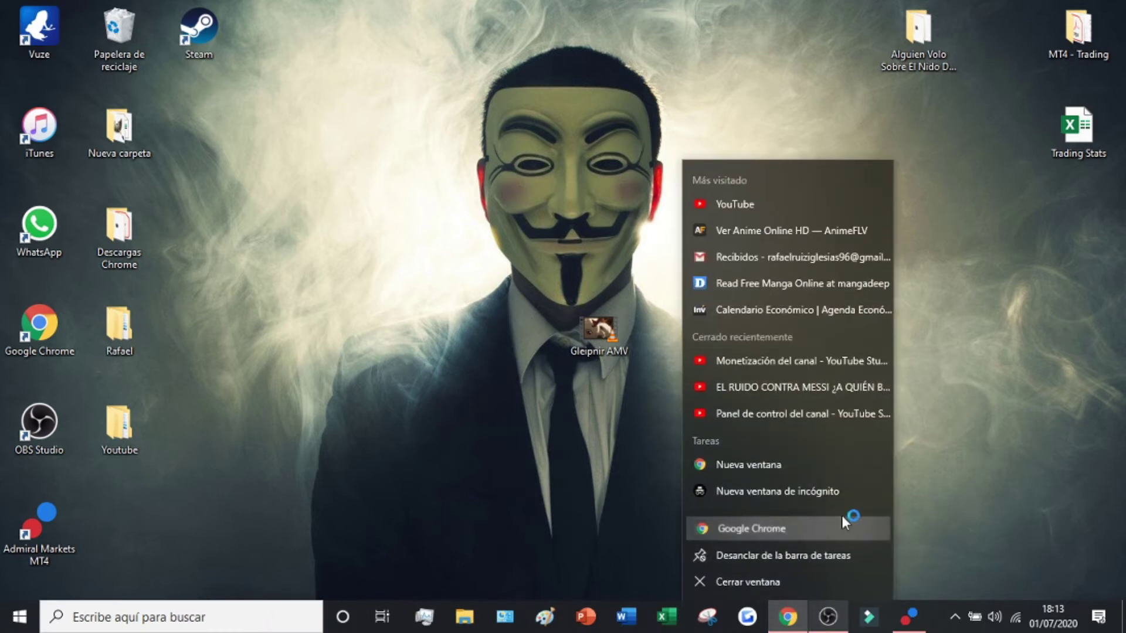
pyautogui.click(389, 198)
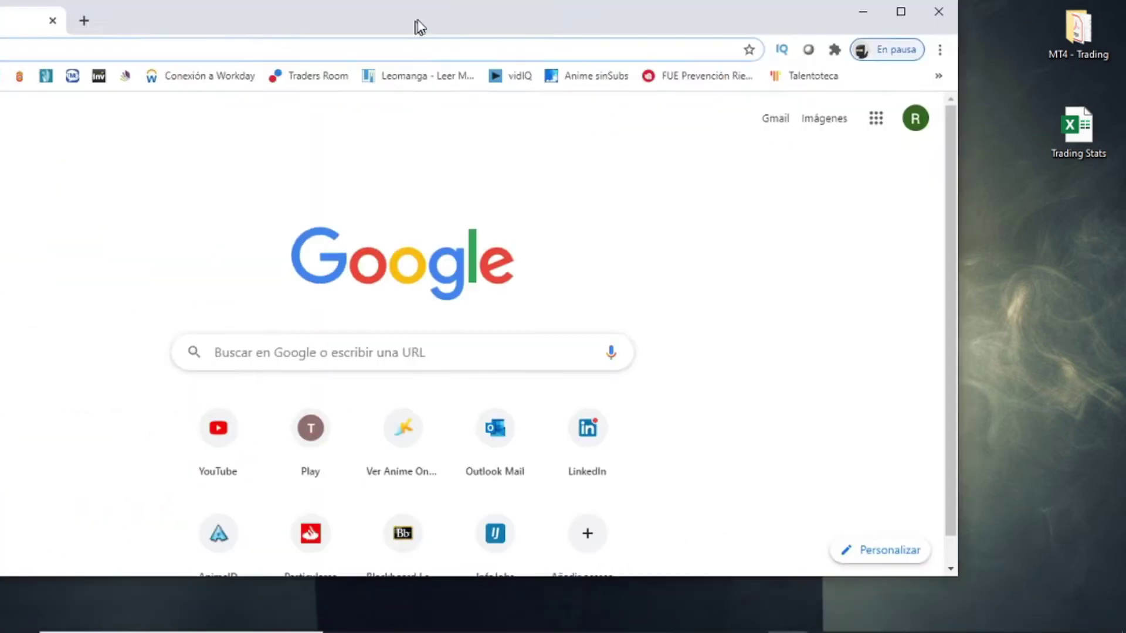
pyautogui.doubleClick(415, 25)
pyautogui.click(388, 469)
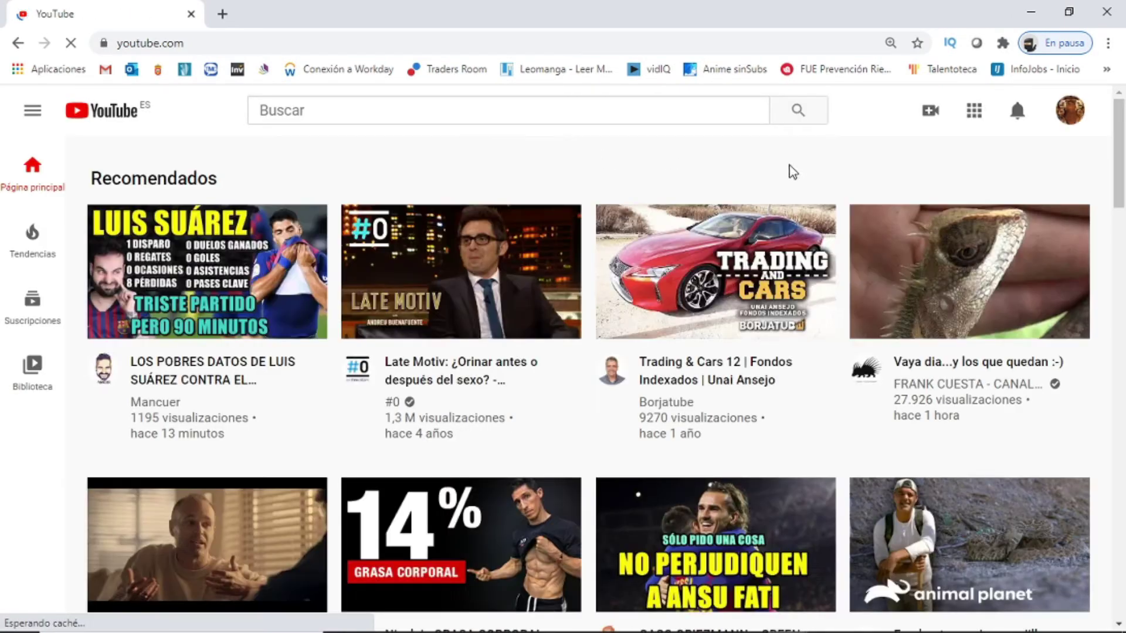
# - Go to YouTube Studio from the channel account and open the channel's list of videos
pyautogui.click(1069, 113)
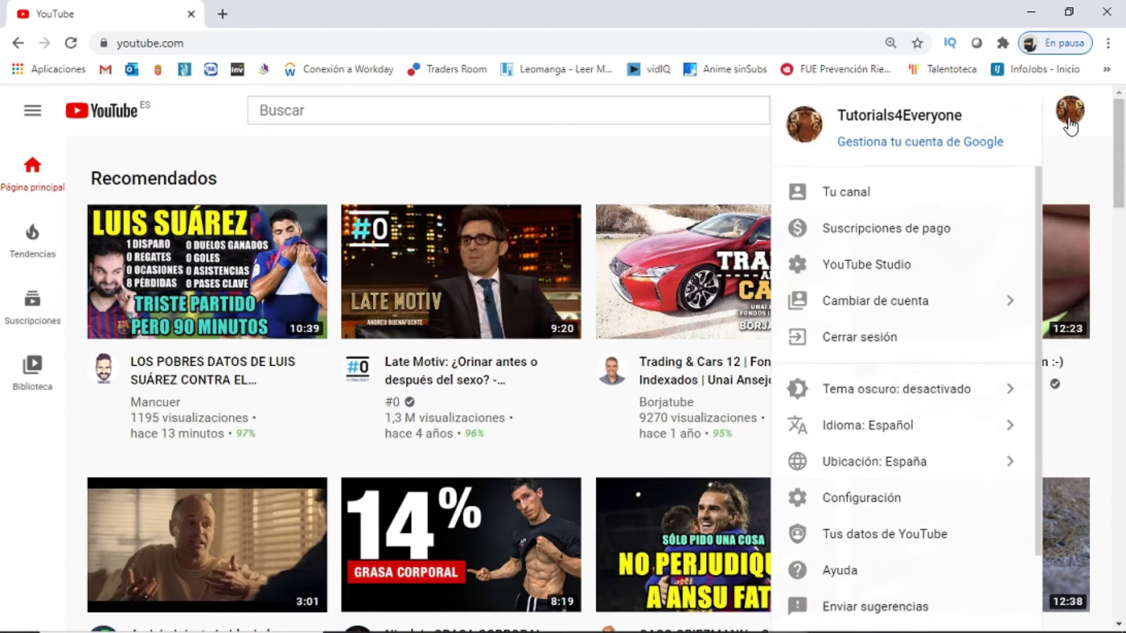
pyautogui.click(817, 269)
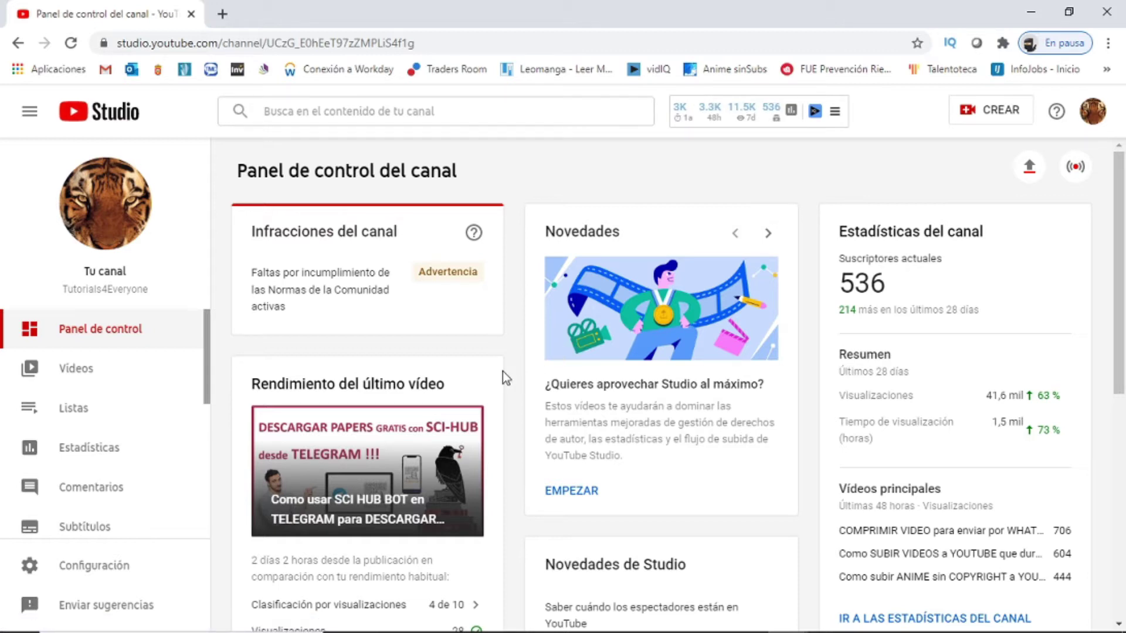
pyautogui.click(96, 375)
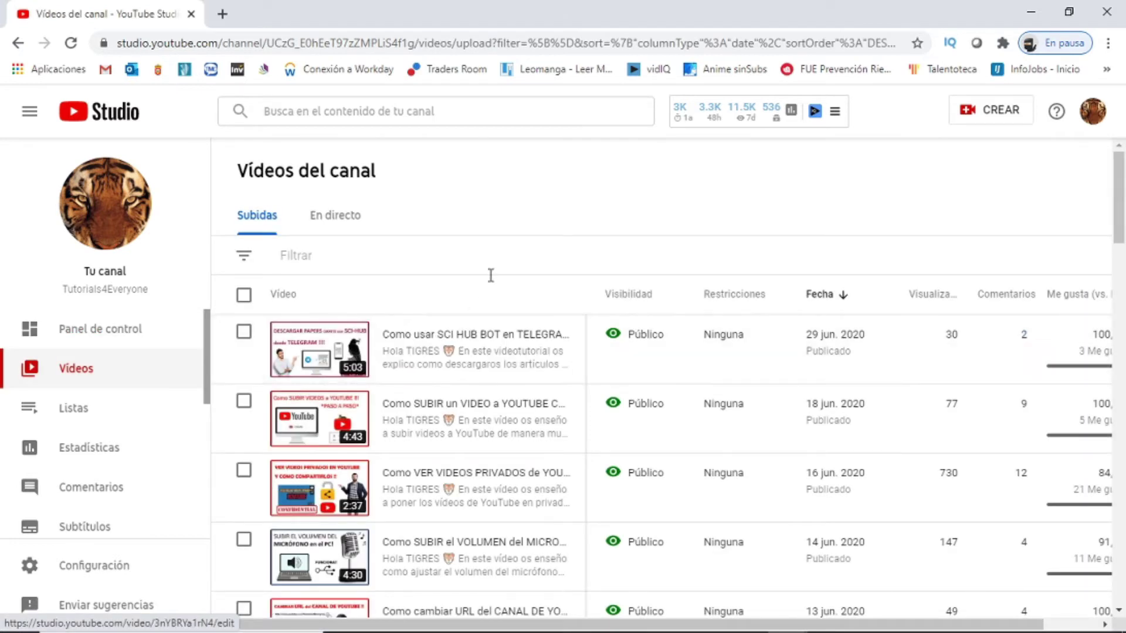
# - Start a new video upload with the file Gleipnir AMV from the Escritorio folder
pyautogui.click(1004, 111)
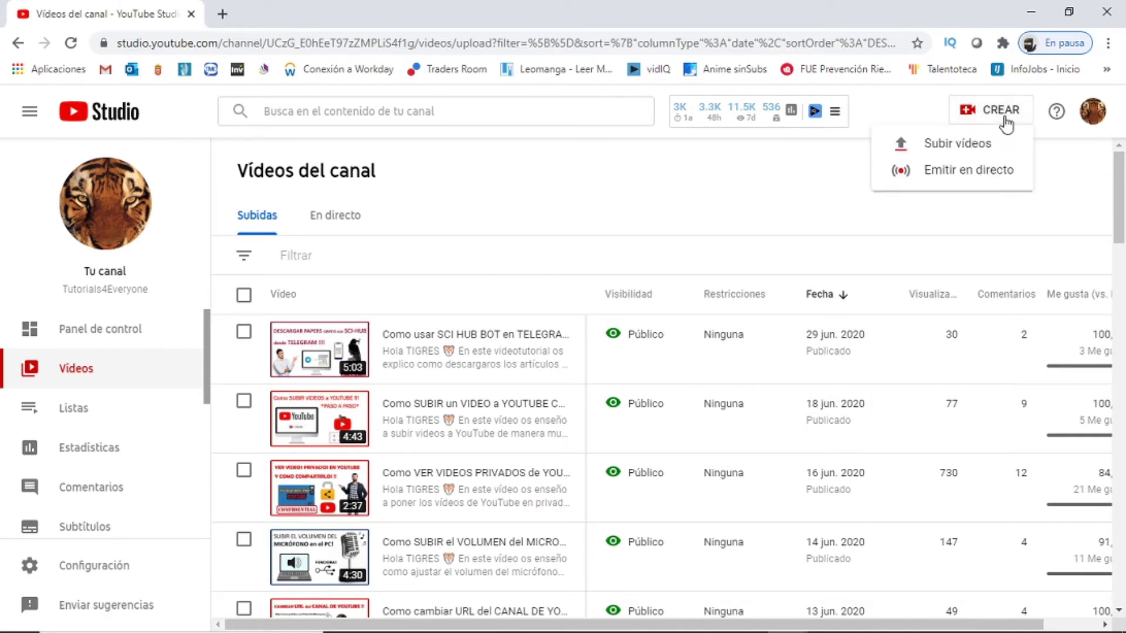
pyautogui.click(955, 146)
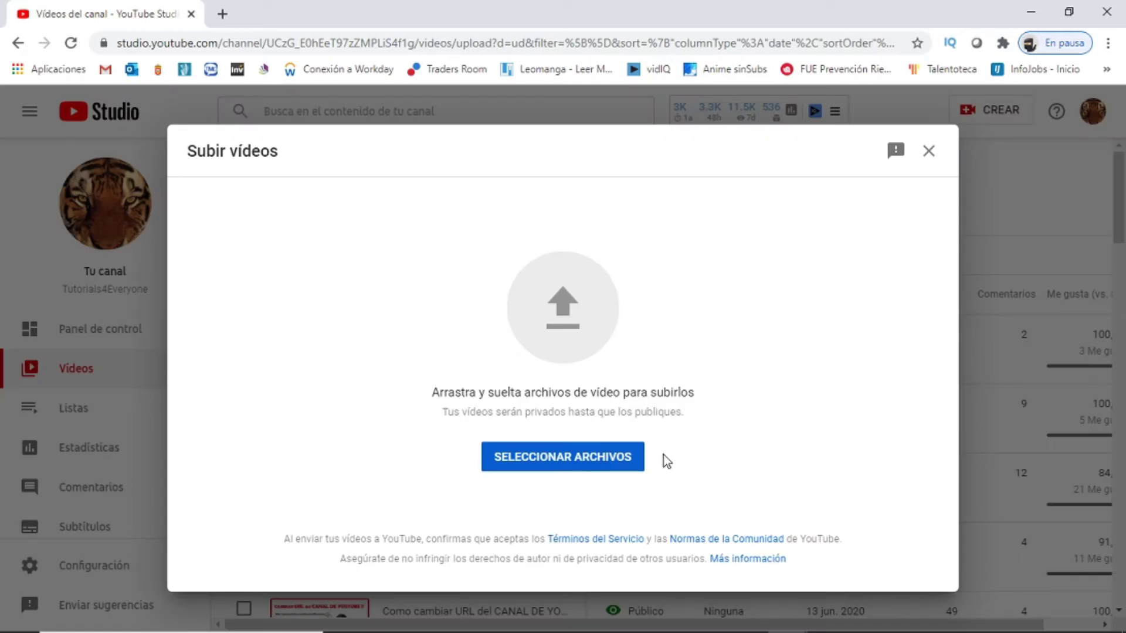
pyautogui.click(626, 459)
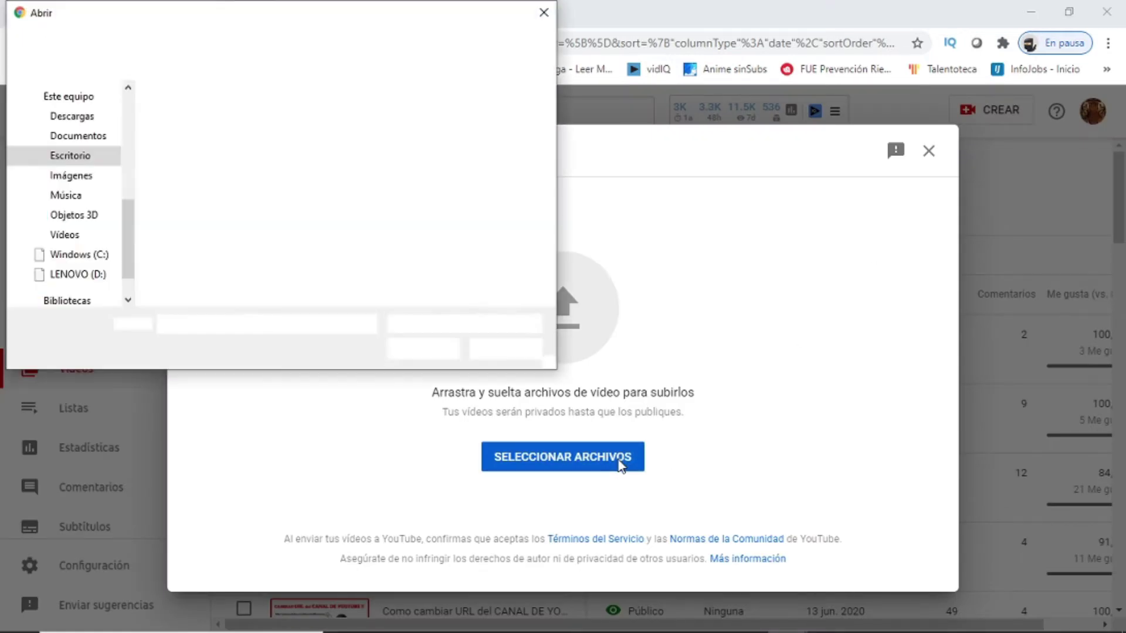
pyautogui.click(82, 158)
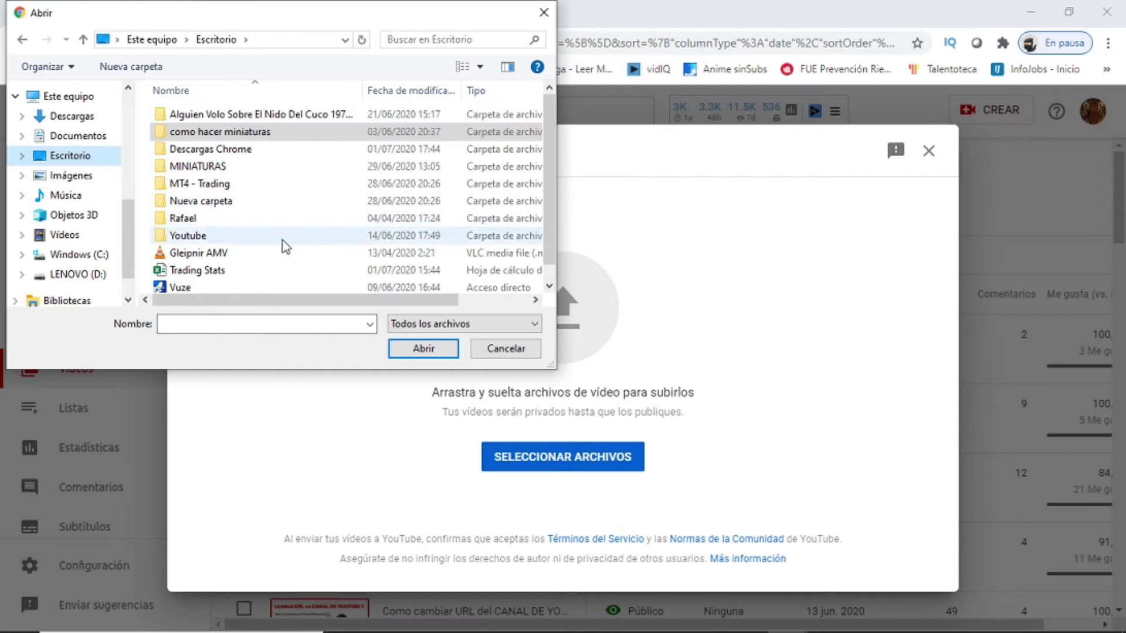
pyautogui.click(225, 253)
pyautogui.click(423, 349)
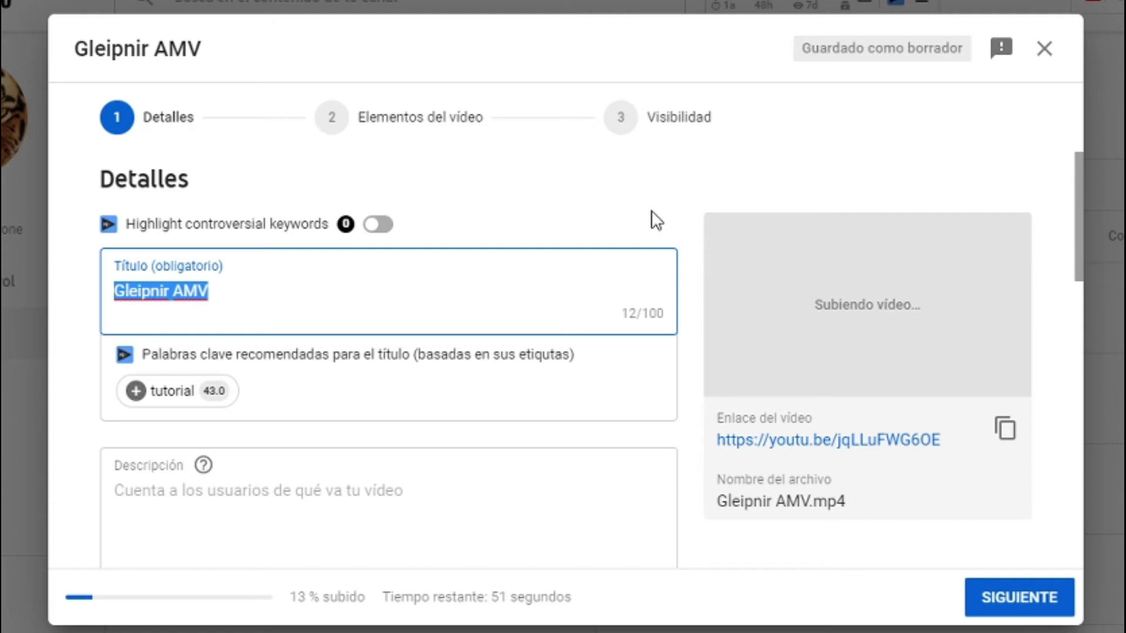
# - Keep the default details, skip the video elements and bring up the visibility options for the upload
pyautogui.click(1021, 602)
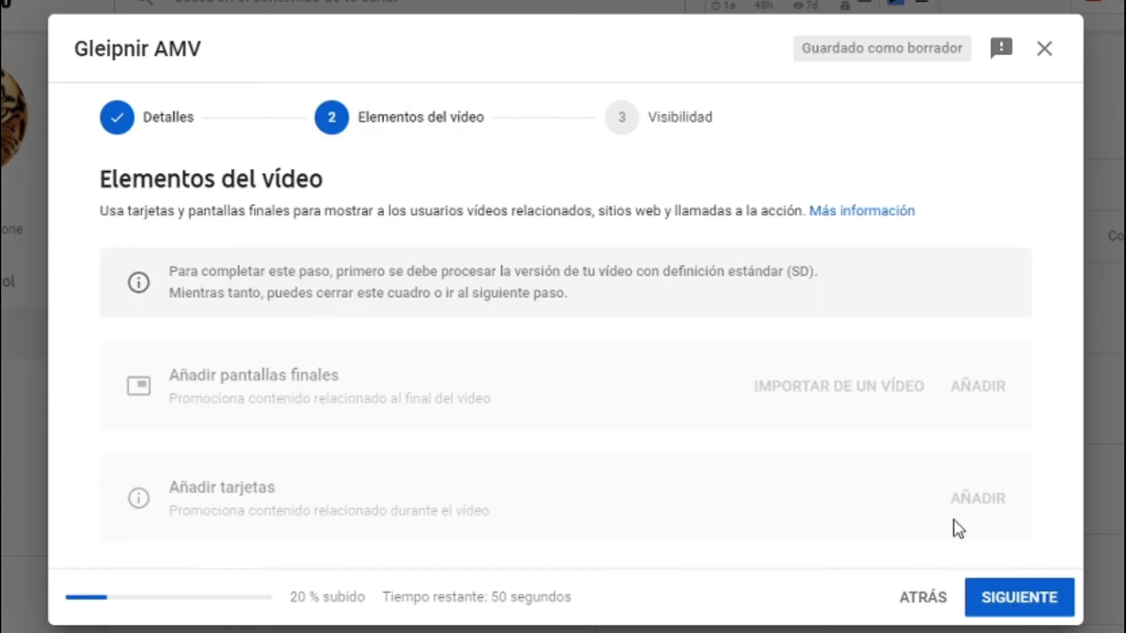
pyautogui.click(1003, 598)
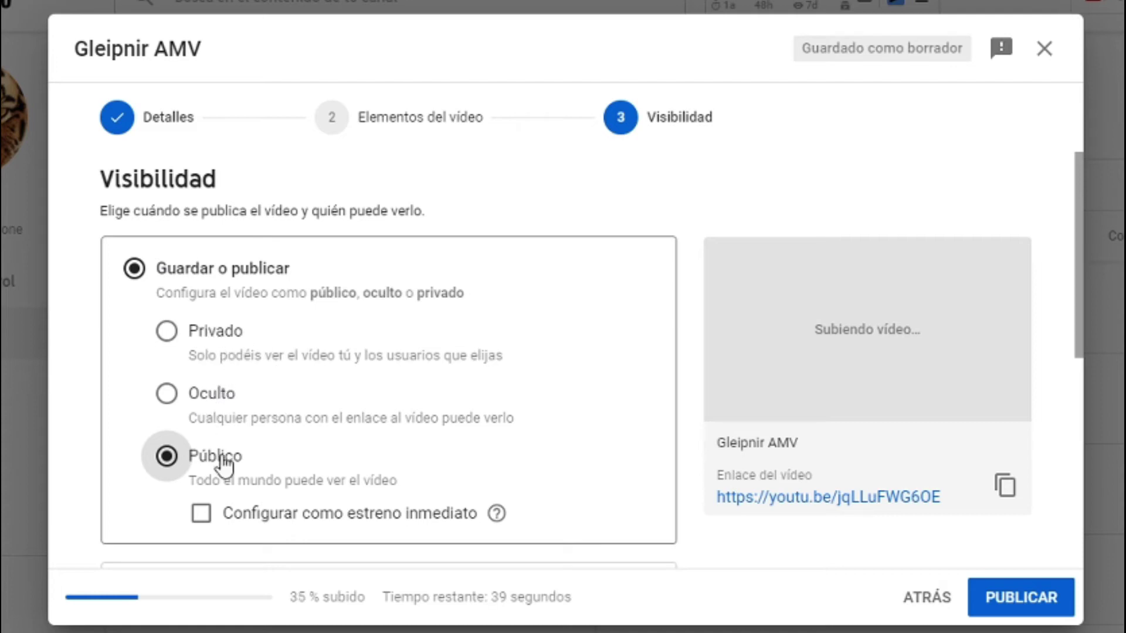
pyautogui.scroll(-2, 225, 466)
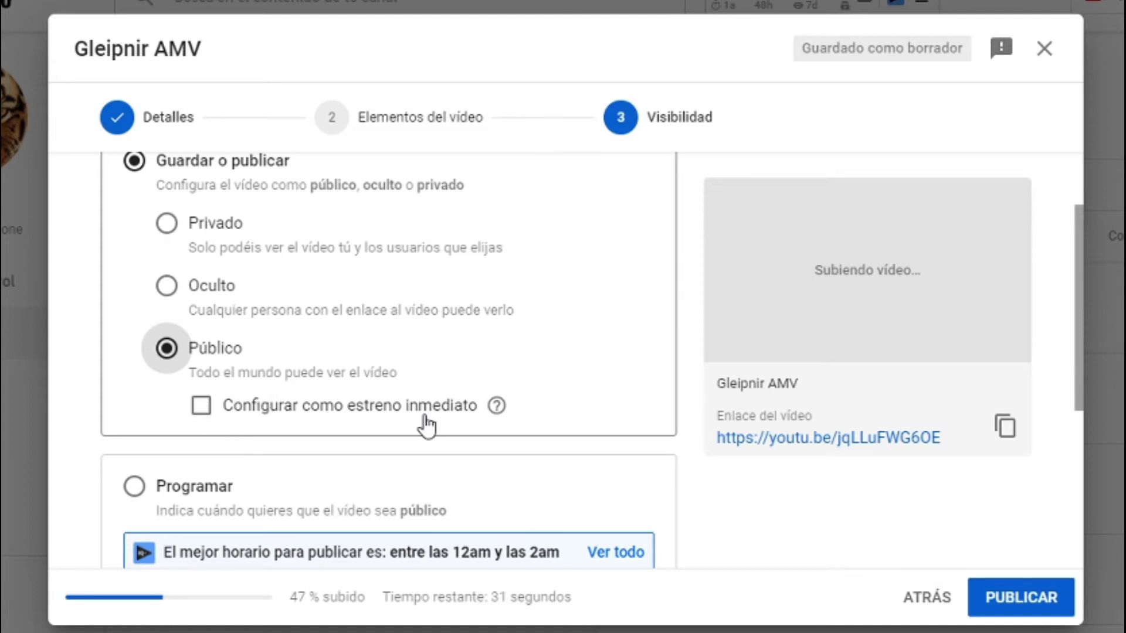
pyautogui.moveTo(503, 418)
pyautogui.scroll(-2, 666, 478)
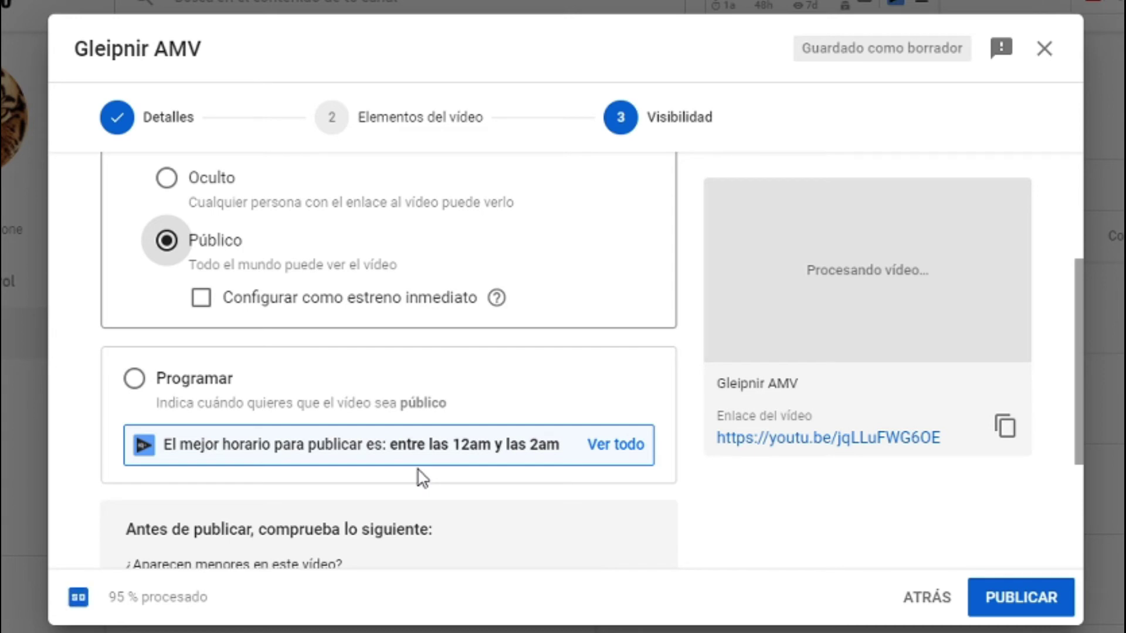
# - Schedule the video's publication for 2 jul. 2020 at 2:15
pyautogui.click(164, 387)
pyautogui.scroll(4, 309, 425)
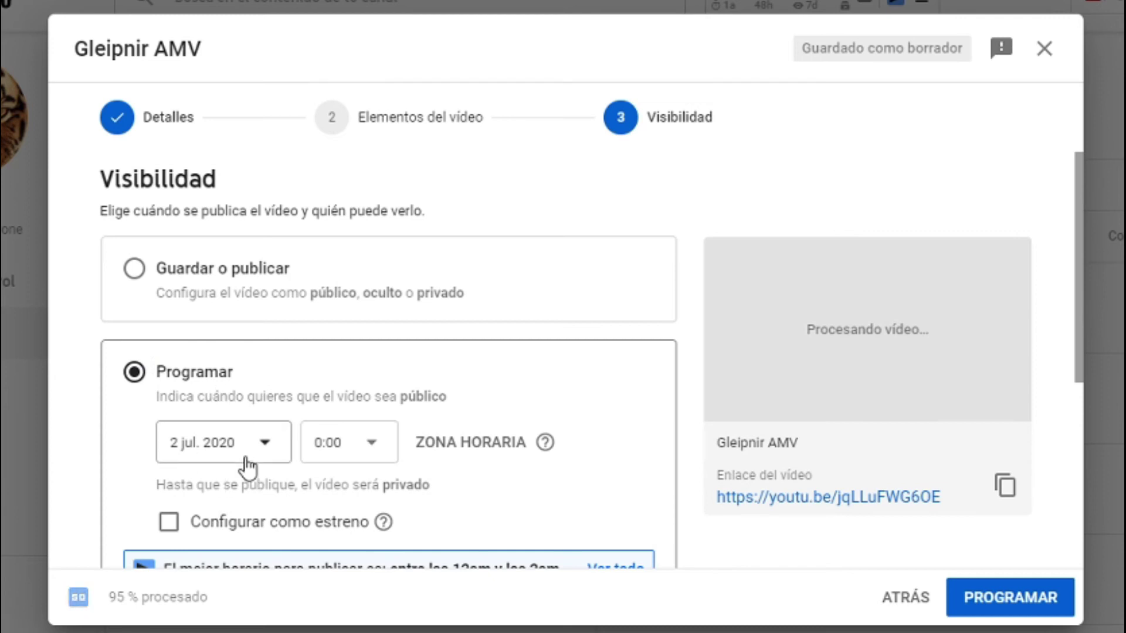
pyautogui.click(259, 465)
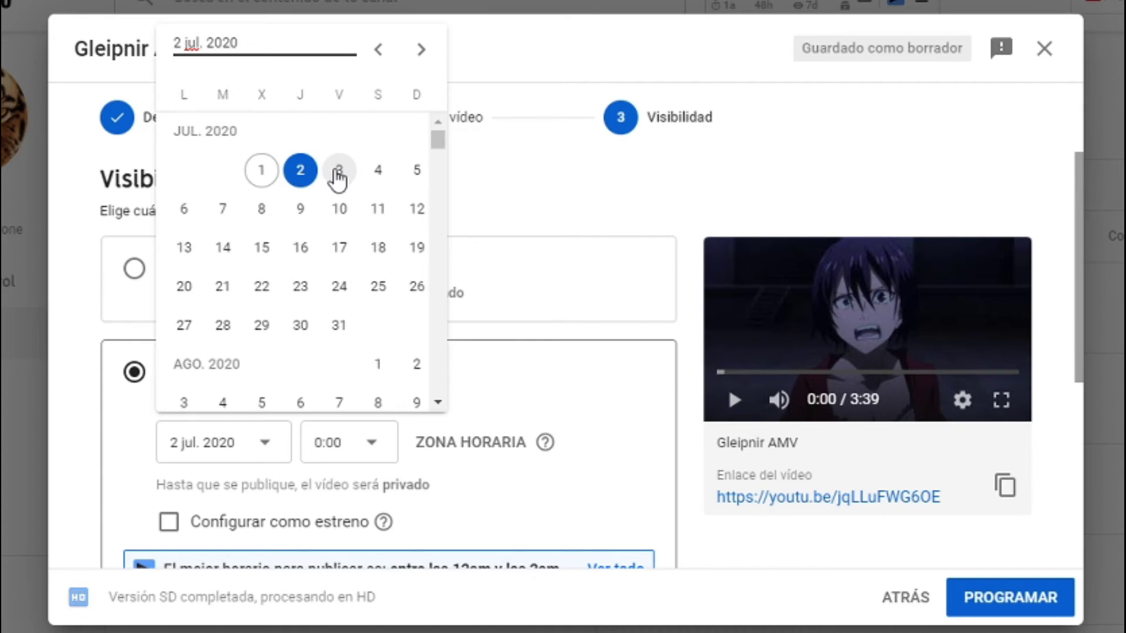
pyautogui.click(299, 175)
pyautogui.click(350, 451)
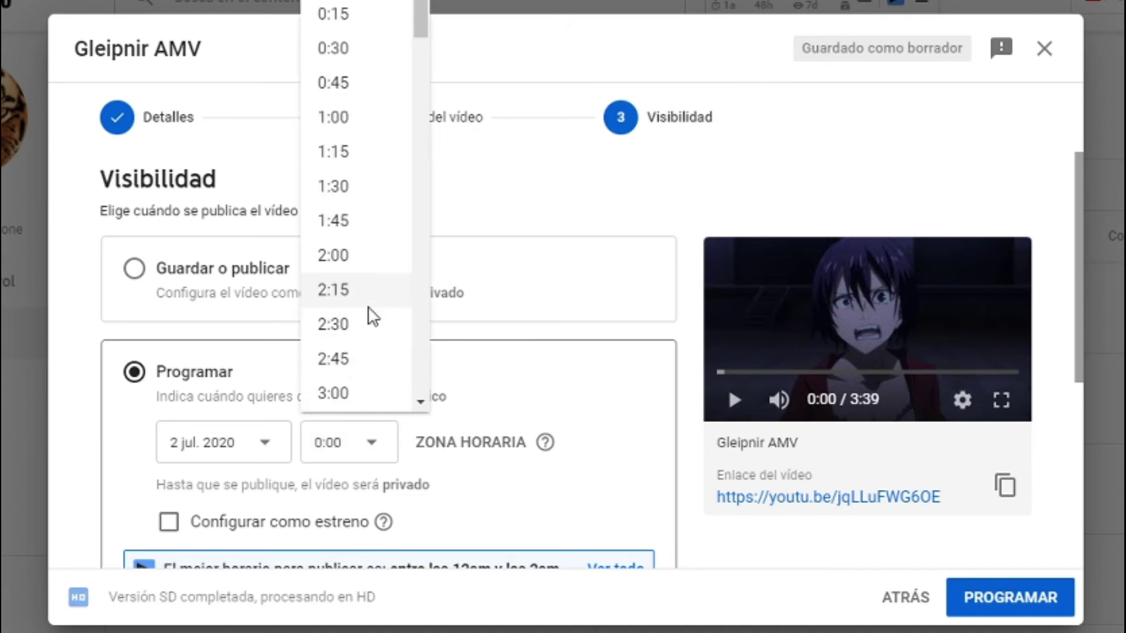
pyautogui.click(357, 293)
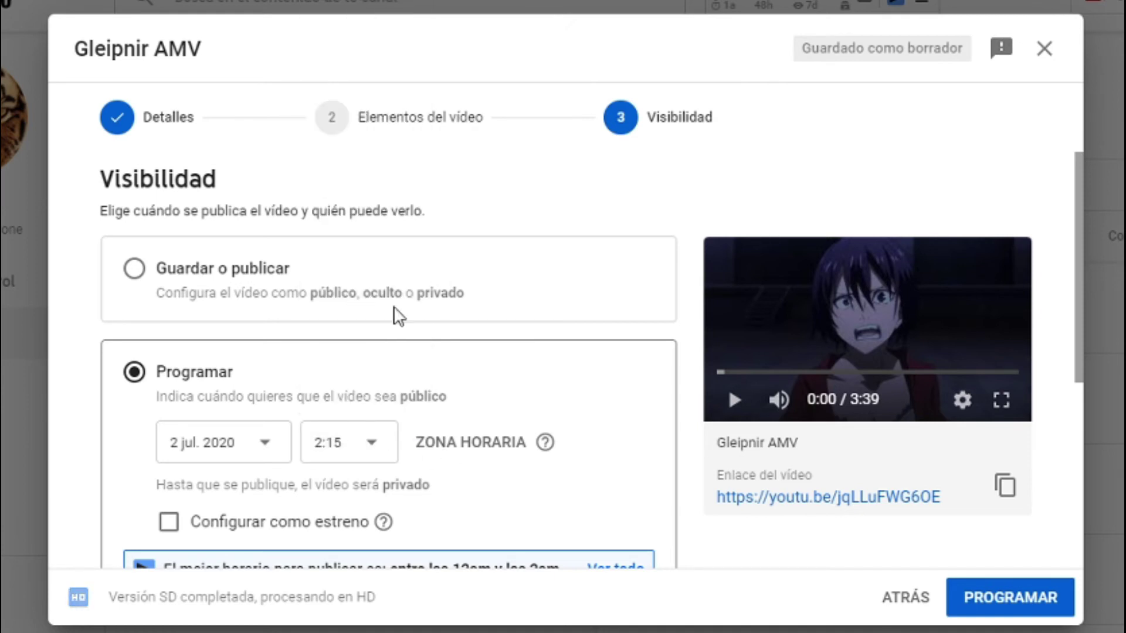
# - Configure the scheduled video as a premiere, submit the schedule and close the sharing dialog
pyautogui.scroll(-2, 509, 422)
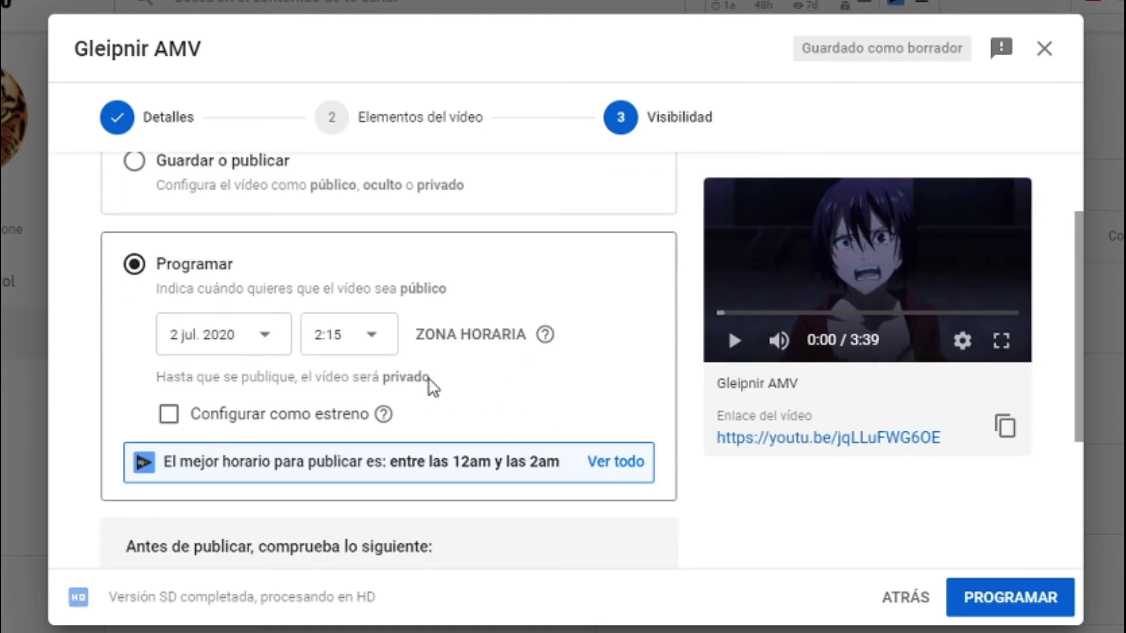
pyautogui.click(346, 421)
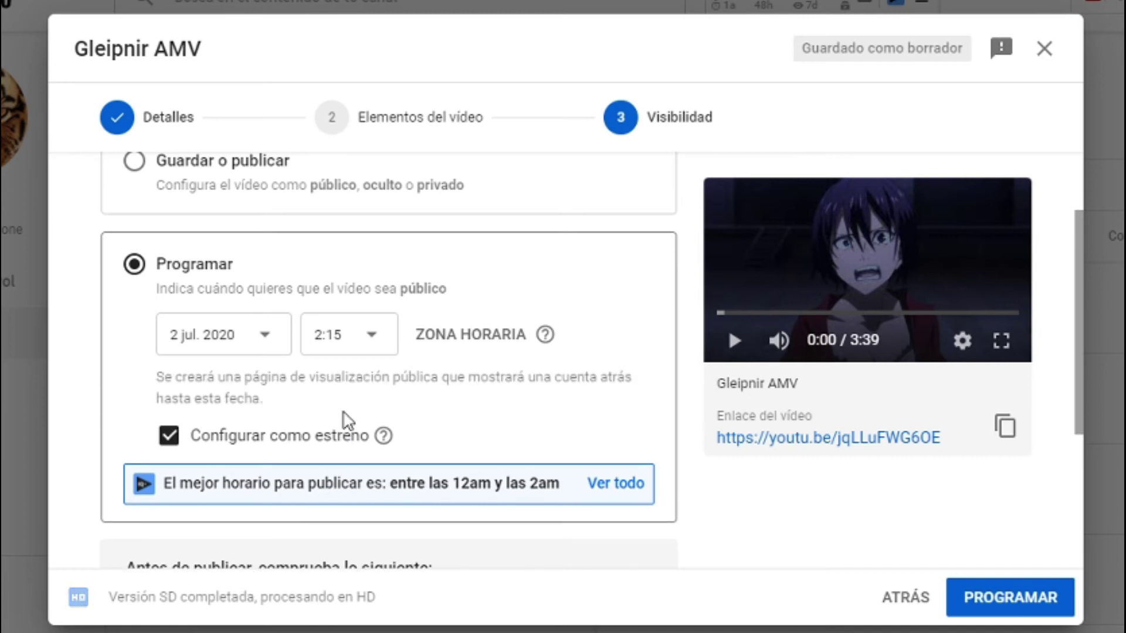
pyautogui.moveTo(381, 436)
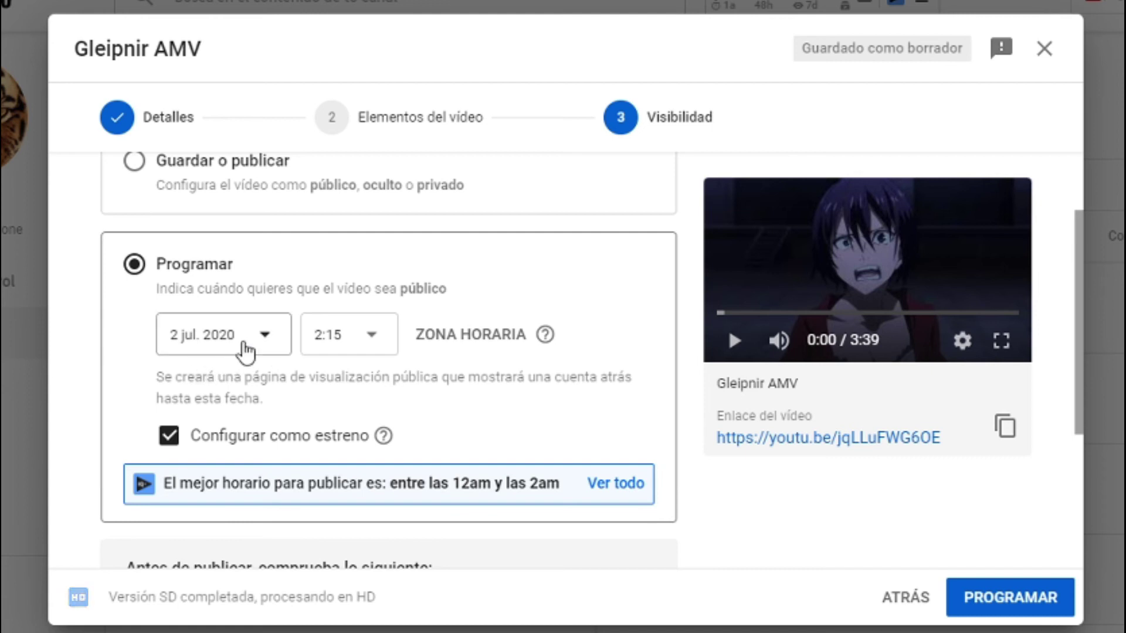
pyautogui.click(1064, 594)
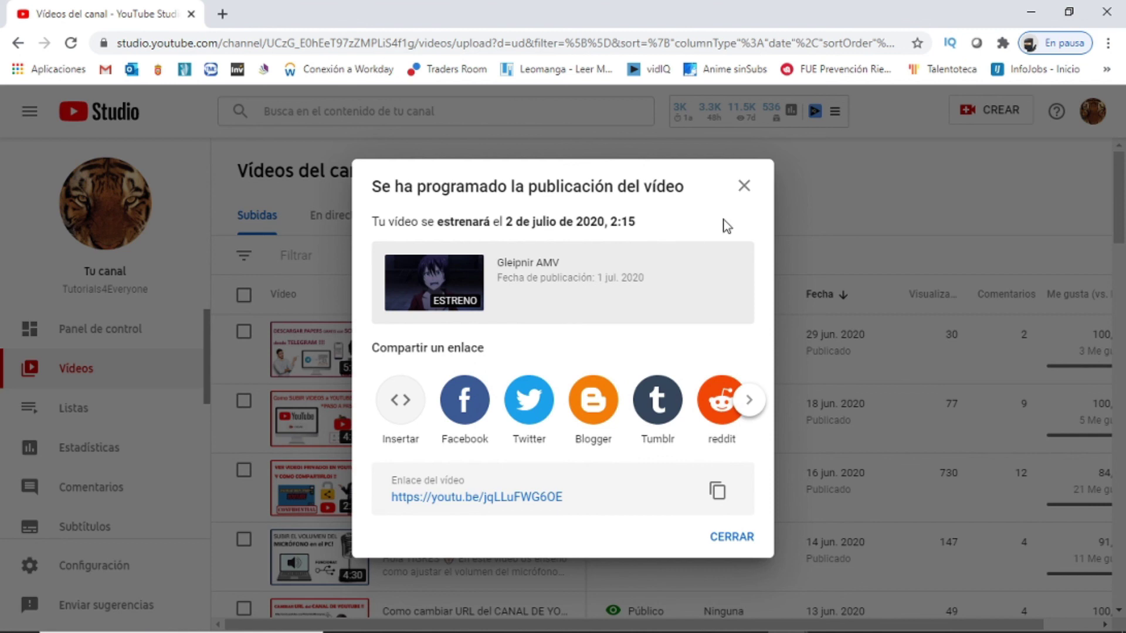
pyautogui.click(742, 196)
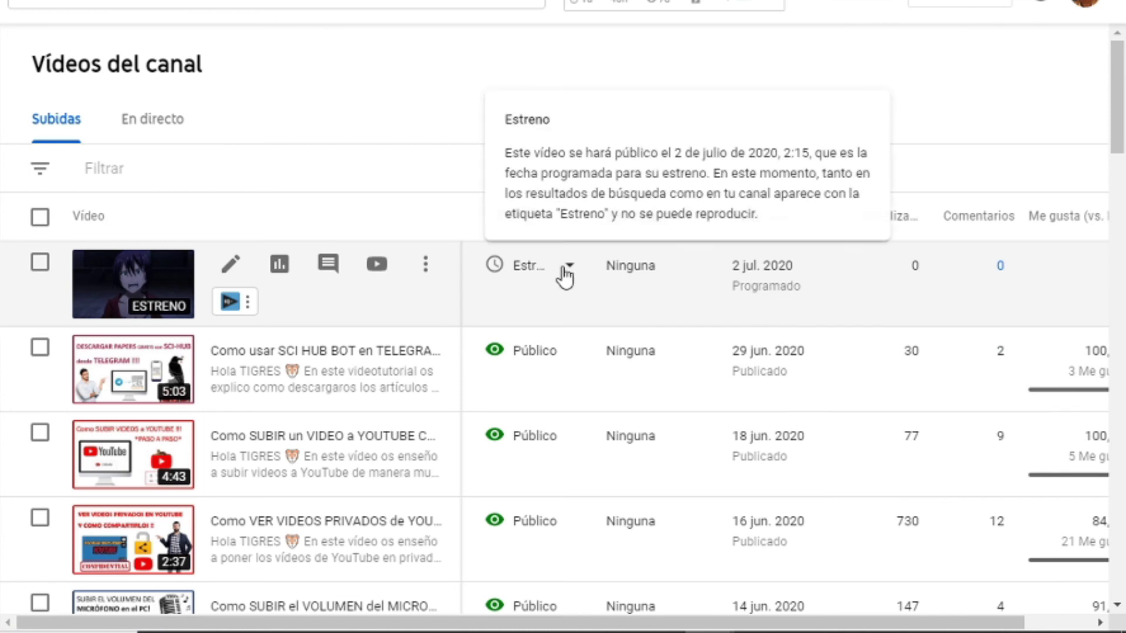
# - Review the visibility and premiere settings of Gleipnir AMV in the channel's video list without changing them
pyautogui.click(567, 269)
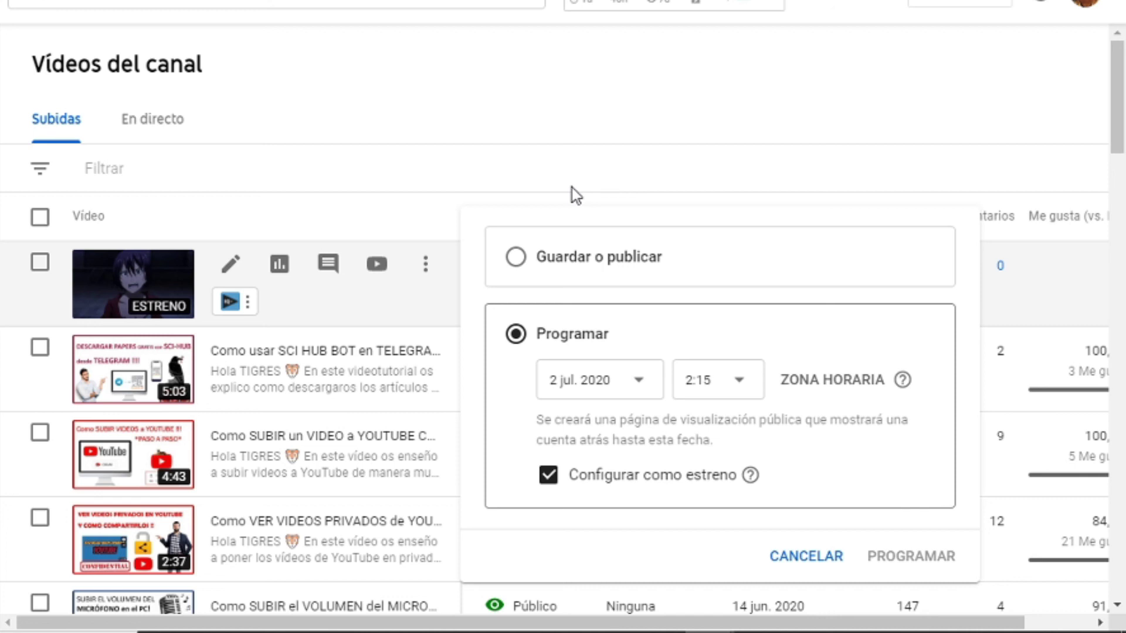
pyautogui.click(606, 176)
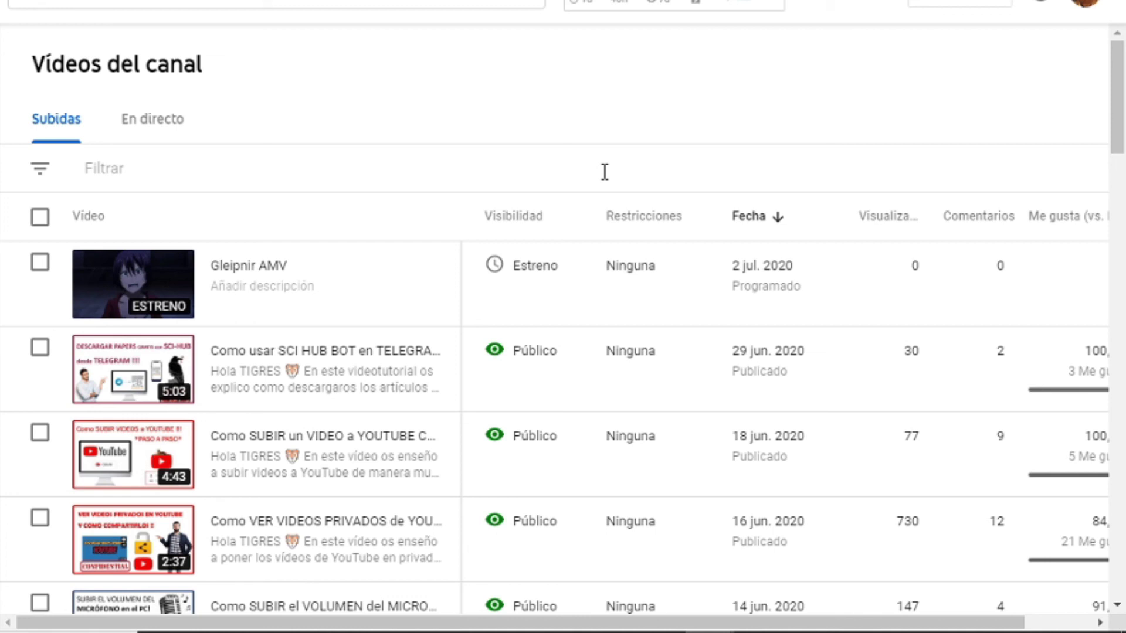
pyautogui.moveTo(532, 262)
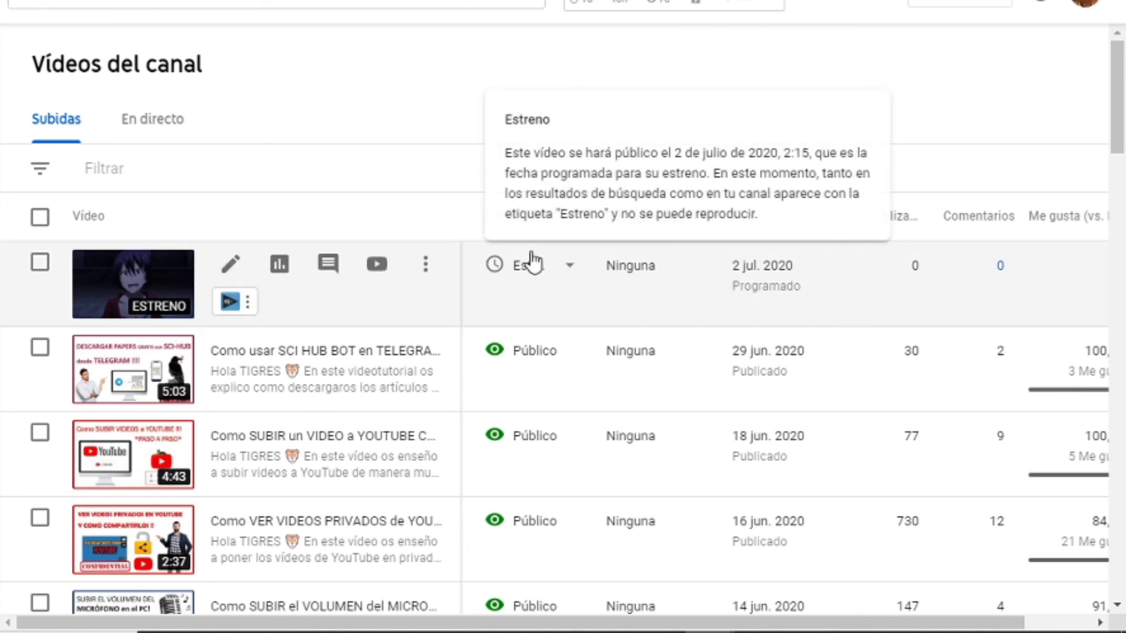